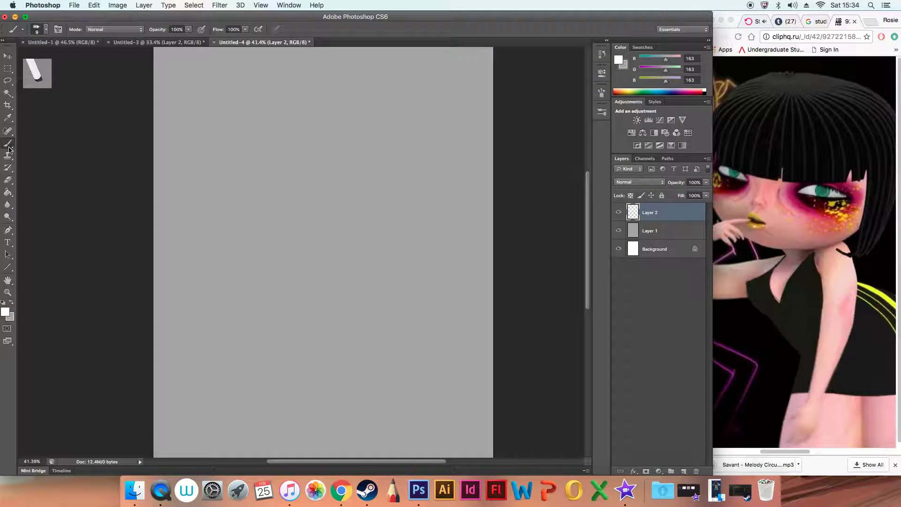
Sketch the head as loose overlapping circles and start a tail stroke below it.
mouse_move(305, 99)
mouse_down()
mouse_move(340, 108)
mouse_move(310, 165)
mouse_up()
mouse_move(347, 94)
mouse_down()
mouse_move(272, 174)
mouse_move(362, 141)
mouse_move(281, 166)
mouse_move(270, 141)
mouse_up()
mouse_move(286, 87)
mouse_down()
mouse_move(316, 98)
mouse_move(338, 126)
mouse_up()
mouse_move(345, 94)
mouse_down()
mouse_move(312, 138)
mouse_move(302, 197)
mouse_move(315, 180)
mouse_up()
mouse_move(347, 127)
mouse_down()
mouse_move(272, 85)
mouse_move(340, 150)
mouse_up()
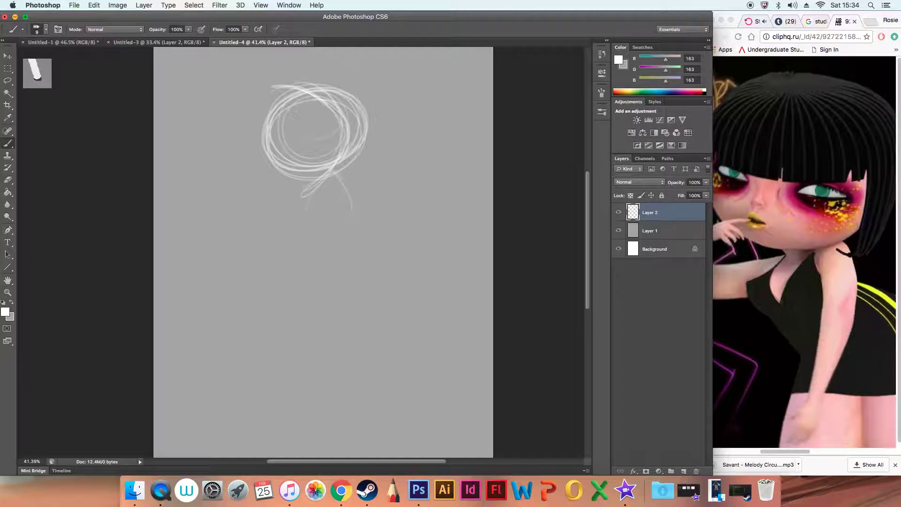
Lengthen and thicken the tail downward, with curved strokes beside it.
mouse_move(304, 214)
mouse_down()
mouse_move(319, 309)
mouse_move(312, 270)
mouse_up()
drag(300, 198, 326, 299)
drag(297, 217, 313, 278)
drag(319, 183, 308, 269)
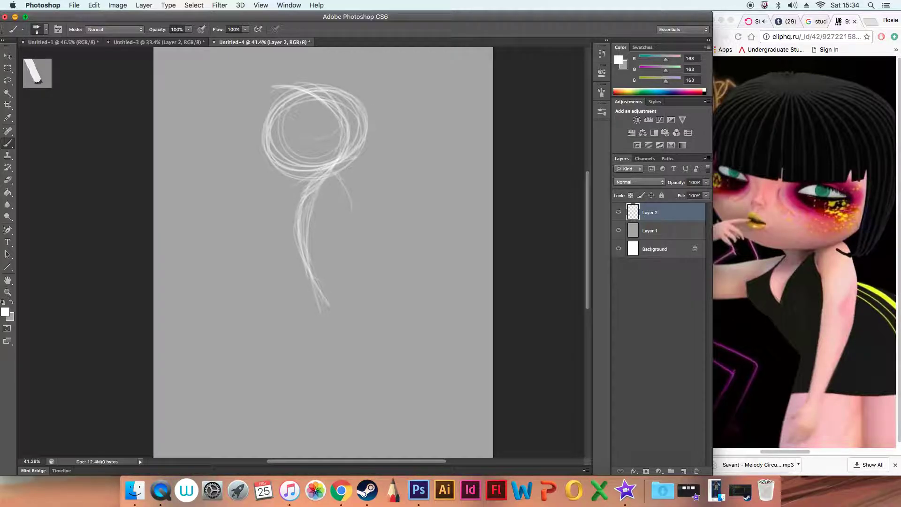
mouse_move(354, 161)
mouse_down()
mouse_move(368, 201)
mouse_move(328, 228)
mouse_up()
mouse_move(312, 171)
mouse_down()
mouse_move(282, 188)
mouse_move(286, 232)
mouse_move(342, 215)
mouse_up()
Sketch a middle loop below the head, a right-side curve and lower-left strokes.
mouse_move(282, 239)
mouse_down()
mouse_move(329, 238)
mouse_move(297, 226)
mouse_up()
drag(297, 187, 280, 235)
mouse_move(301, 186)
mouse_down()
mouse_move(282, 220)
mouse_move(330, 223)
mouse_move(324, 236)
mouse_move(316, 216)
mouse_move(256, 291)
mouse_up()
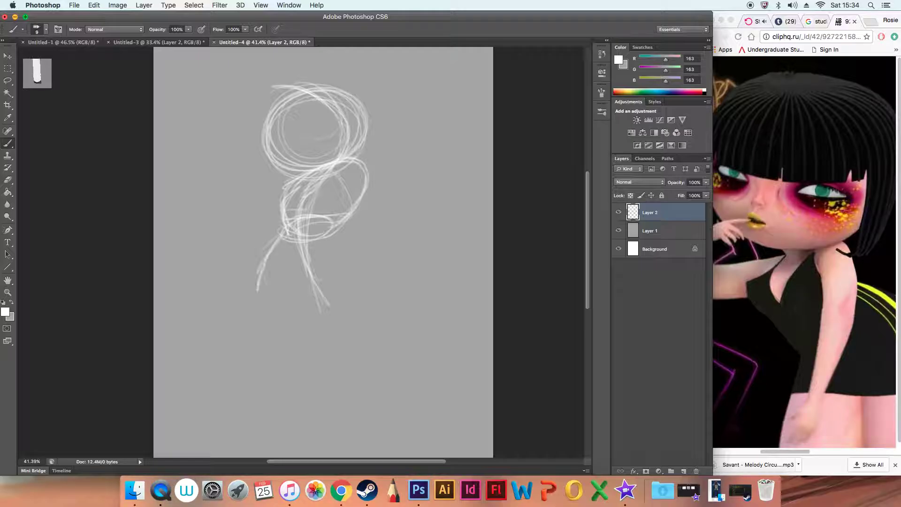
drag(341, 221, 364, 277)
mouse_move(336, 234)
mouse_down()
mouse_move(373, 286)
mouse_move(366, 309)
mouse_up()
drag(289, 246, 273, 300)
drag(276, 263, 276, 305)
mouse_move(264, 245)
mouse_down()
mouse_move(298, 323)
mouse_move(356, 315)
mouse_up()
Draw a large lower loop and build up its right side and lower-right edge.
drag(260, 304, 344, 324)
drag(300, 230, 347, 324)
drag(281, 244, 264, 310)
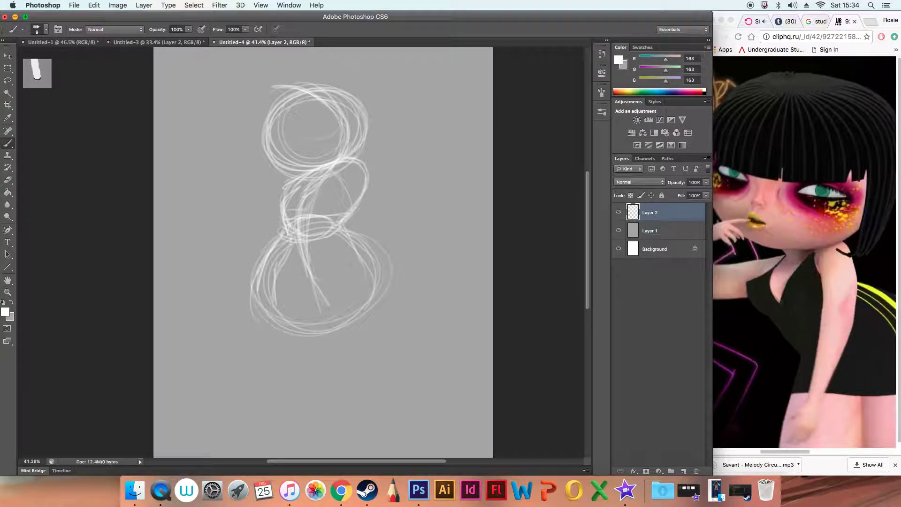
drag(349, 231, 375, 269)
drag(334, 223, 376, 284)
drag(357, 245, 363, 321)
drag(343, 225, 371, 291)
drag(375, 248, 343, 329)
drag(374, 286, 331, 331)
drag(377, 268, 336, 329)
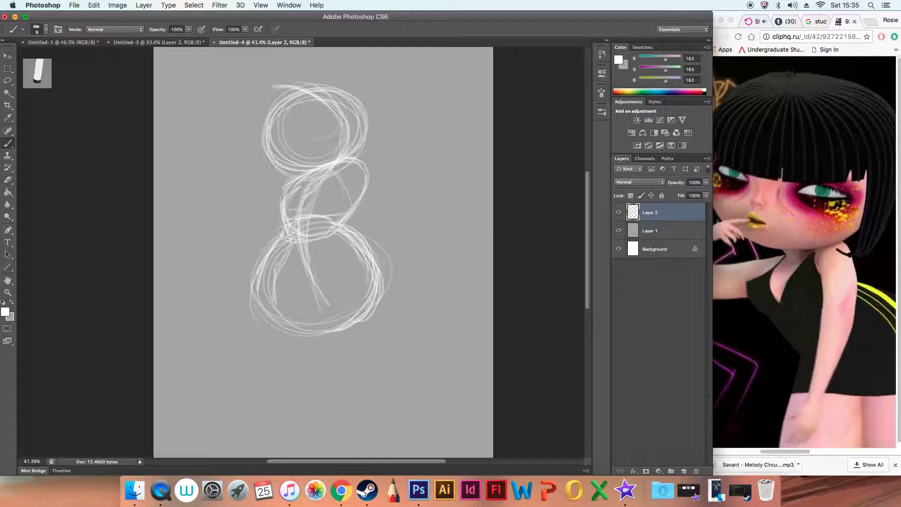
Reinforce the lower loop's left side and add small circles inside it.
mouse_move(290, 240)
mouse_down()
mouse_move(268, 298)
mouse_move(273, 323)
mouse_up()
mouse_move(282, 246)
mouse_down()
mouse_move(258, 301)
mouse_move(262, 317)
mouse_up()
drag(368, 302, 355, 321)
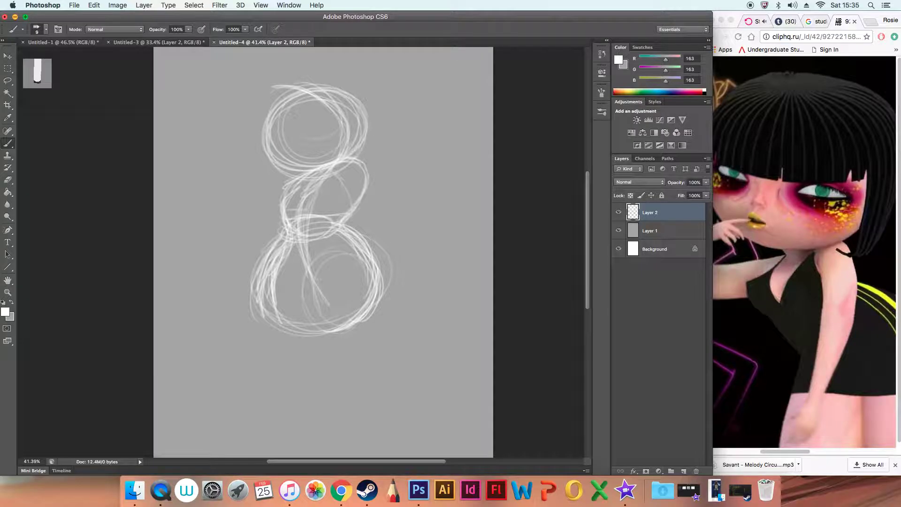
drag(344, 243, 347, 326)
drag(329, 248, 373, 294)
mouse_move(359, 254)
mouse_down()
mouse_move(361, 313)
mouse_move(329, 251)
mouse_move(347, 256)
mouse_up()
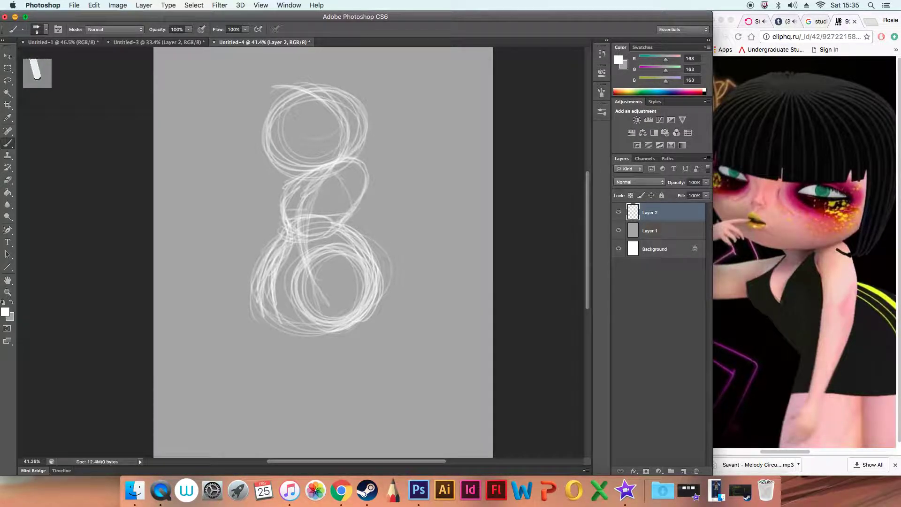
scroll(323, 235, down, 2)
scroll(323, 235, down, 2)
Draw long strokes under the lower loop that close into a rounded oval bottom.
drag(291, 258, 310, 331)
drag(380, 267, 370, 337)
mouse_move(283, 257)
mouse_down()
mouse_move(290, 311)
mouse_move(303, 325)
mouse_up()
mouse_move(307, 233)
mouse_down()
mouse_move(291, 312)
mouse_move(313, 360)
mouse_up()
drag(381, 271, 362, 356)
drag(373, 322, 332, 364)
drag(297, 291, 329, 359)
drag(378, 283, 345, 354)
mouse_move(372, 315)
mouse_down()
mouse_move(310, 332)
mouse_move(338, 355)
mouse_up()
Add loose curved strokes down the oval's lower-left side.
mouse_move(259, 243)
mouse_down()
mouse_move(267, 292)
mouse_move(276, 295)
mouse_up()
drag(279, 263, 288, 295)
mouse_move(256, 256)
mouse_down()
mouse_move(269, 328)
mouse_move(284, 347)
mouse_up()
drag(265, 305, 291, 351)
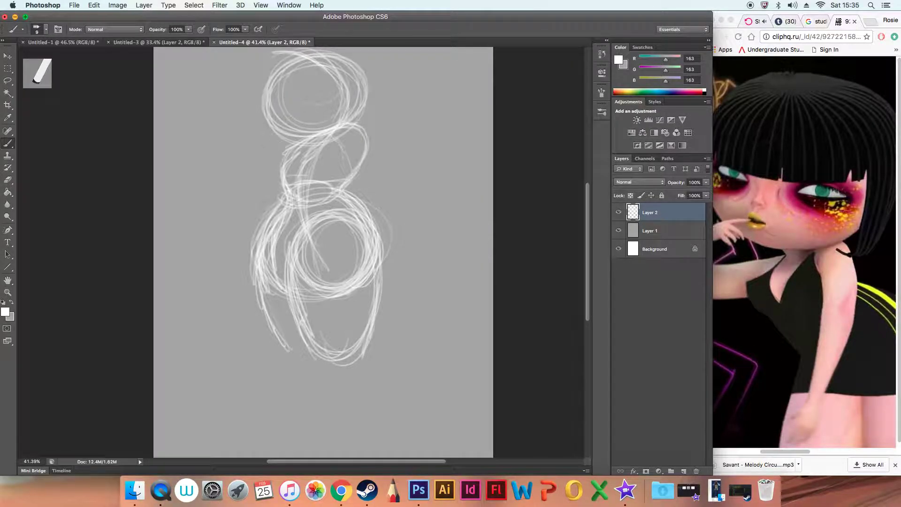
drag(260, 284, 304, 348)
scroll(324, 254, down, 2)
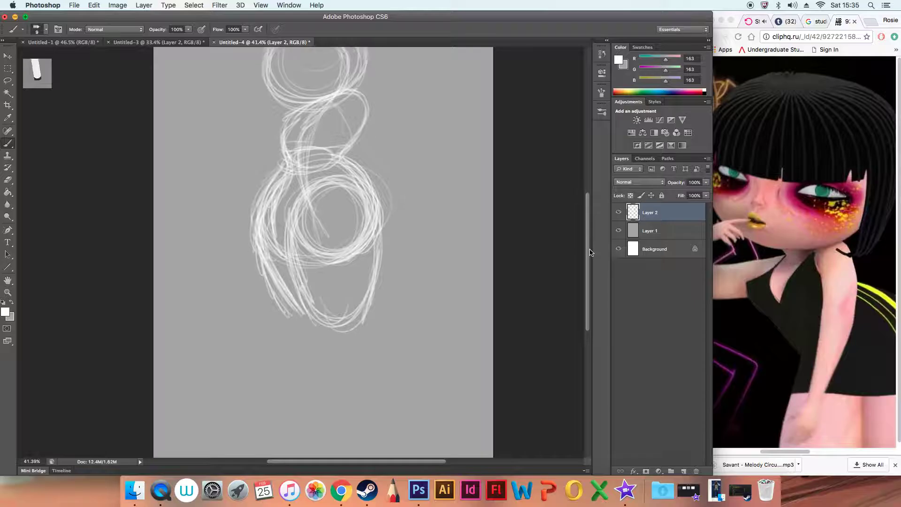
Draw left and right lines running down from the bottom oval.
scroll(323, 253, down, 2)
drag(300, 258, 336, 294)
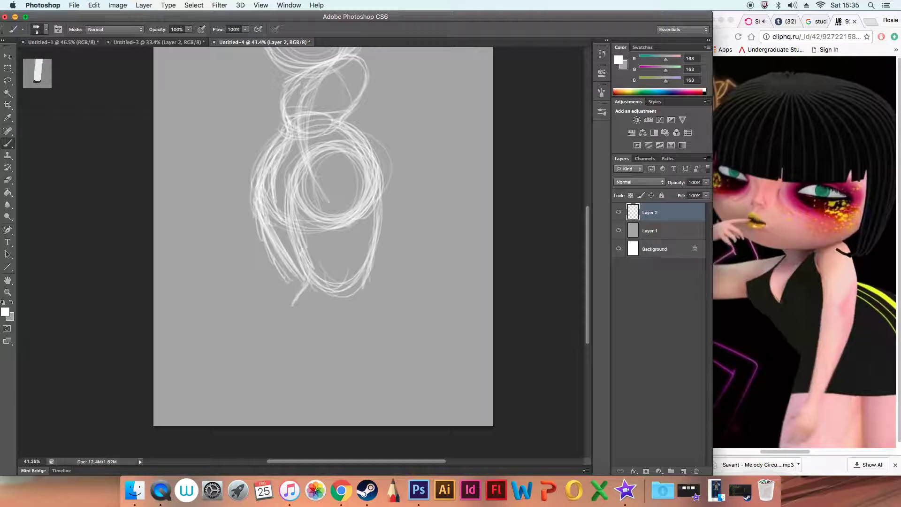
drag(366, 280, 381, 297)
mouse_move(301, 291)
mouse_down()
mouse_move(290, 325)
mouse_move(317, 377)
mouse_up()
drag(296, 325, 318, 380)
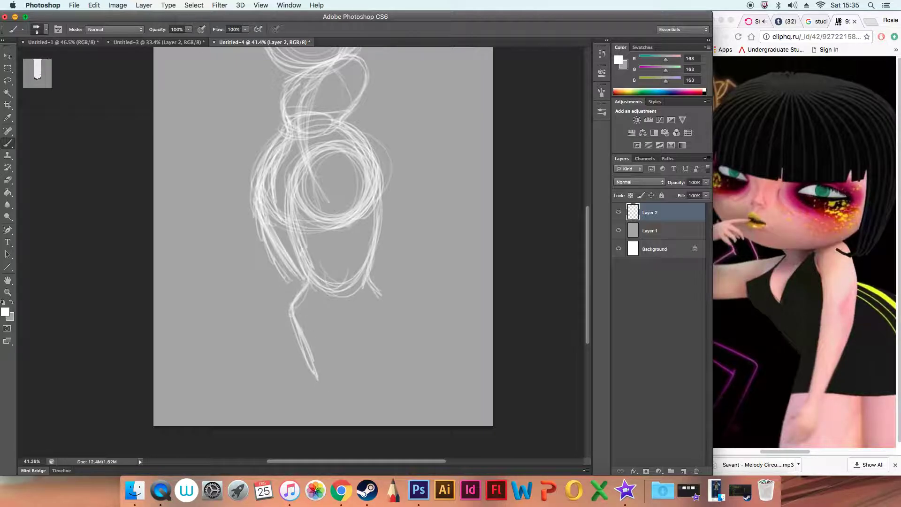
mouse_move(371, 283)
mouse_down()
mouse_move(379, 328)
mouse_move(362, 371)
mouse_up()
drag(375, 324, 347, 399)
Extend the left tapering line and add a stroke near the bottom point.
drag(303, 334, 330, 407)
drag(312, 360, 331, 398)
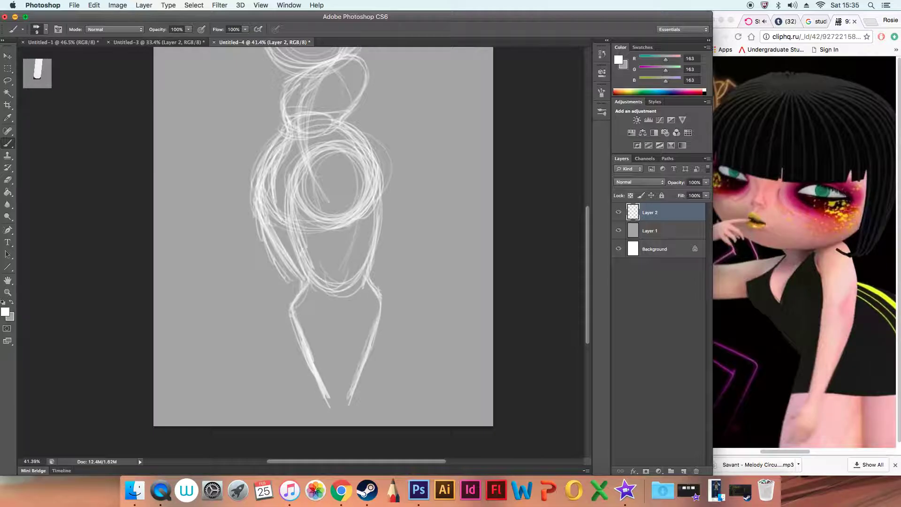
drag(371, 322, 361, 354)
drag(348, 405, 341, 423)
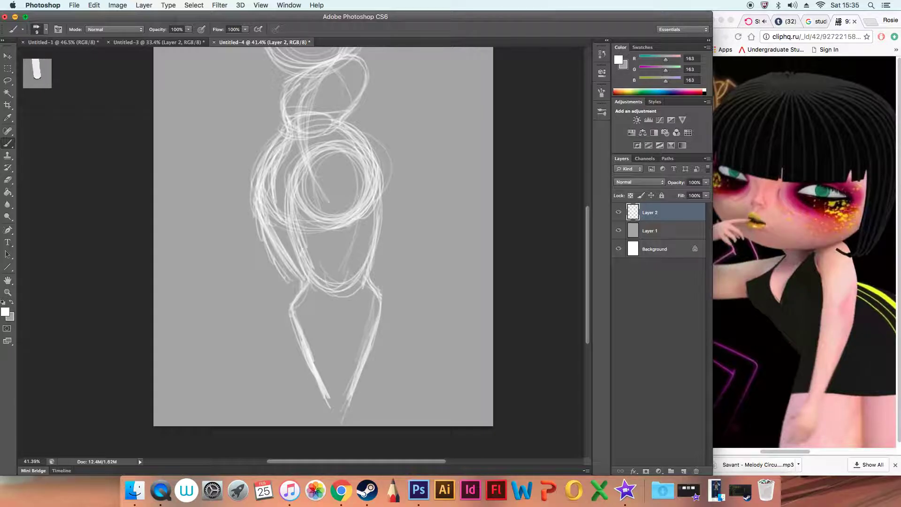
drag(320, 292, 313, 337)
drag(317, 295, 325, 342)
Reinforce both lines so they converge to a point below the oval.
drag(318, 318, 304, 388)
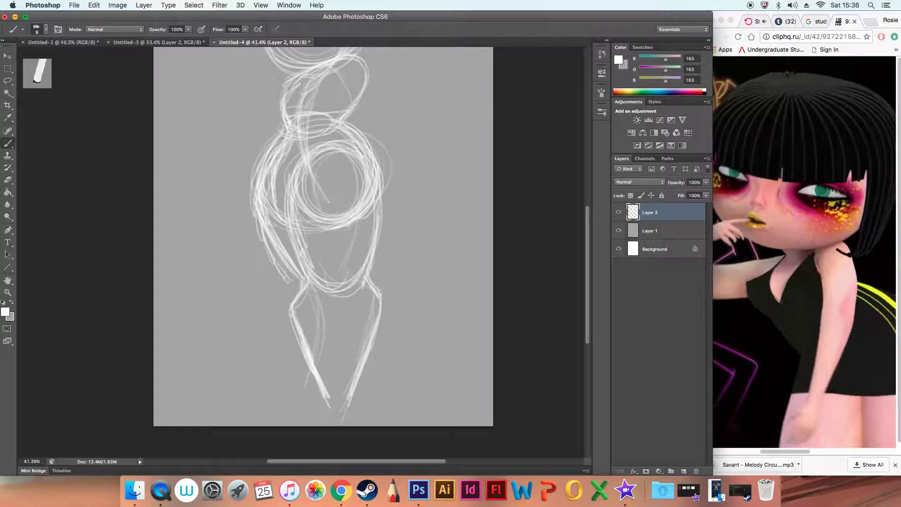
drag(317, 319, 308, 401)
drag(359, 339, 325, 382)
drag(375, 300, 331, 385)
drag(370, 331, 320, 419)
drag(587, 267, 587, 240)
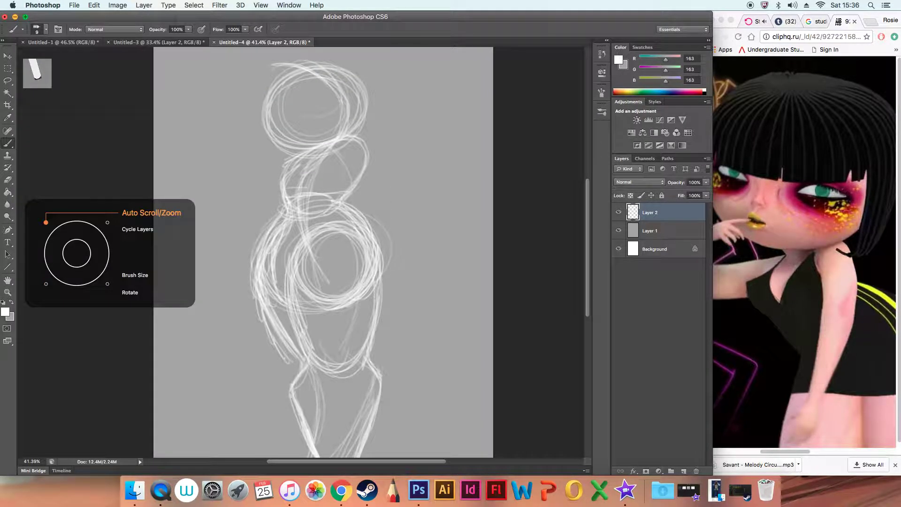
scroll(390, 168, up, 3)
Sketch loose circular strokes beside the middle of the figure.
scroll(388, 172, up, 3)
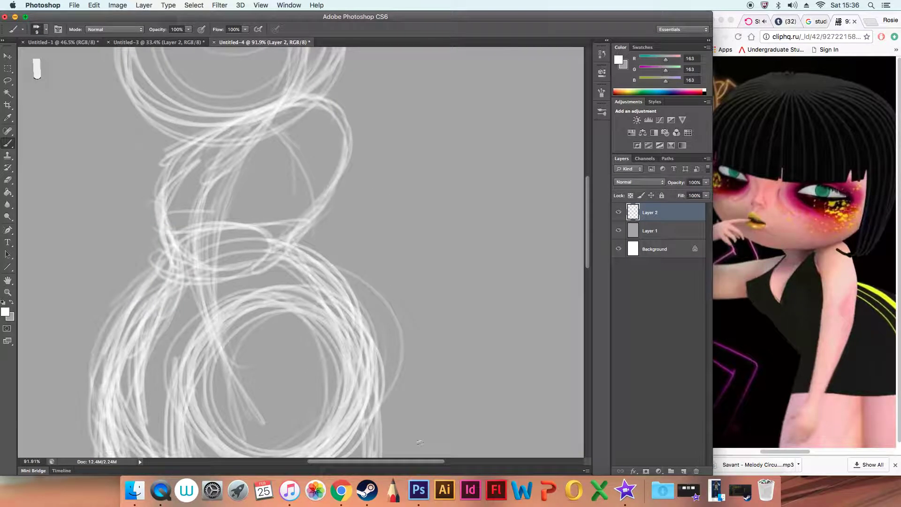
scroll(341, 240, left, 5)
mouse_move(302, 183)
mouse_down()
mouse_move(366, 188)
mouse_move(300, 197)
mouse_move(370, 179)
mouse_up()
drag(245, 183, 244, 211)
drag(290, 170, 263, 221)
Build up a small ring on the left and a second small ring beside it.
drag(269, 158, 223, 190)
mouse_move(263, 162)
mouse_down()
mouse_move(226, 197)
mouse_move(216, 174)
mouse_up()
drag(211, 211, 265, 158)
drag(282, 221, 352, 197)
drag(318, 159, 324, 161)
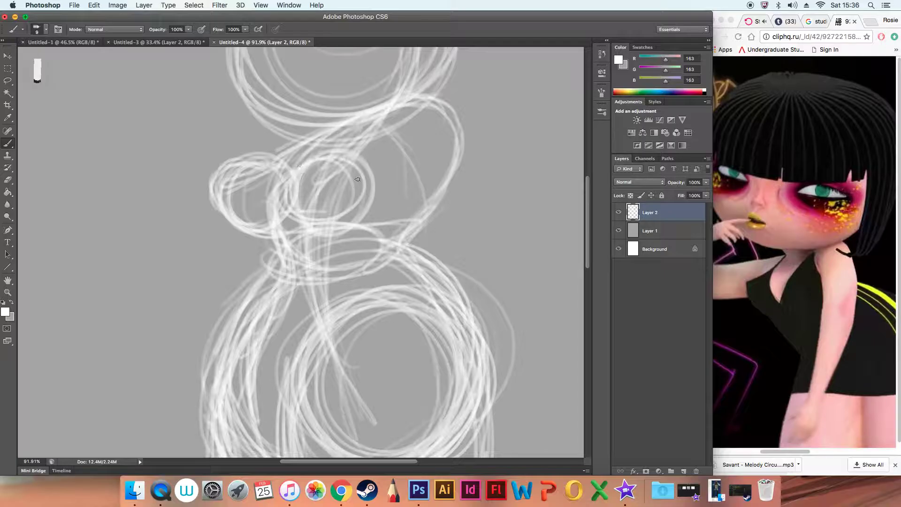
mouse_move(435, 120)
mouse_down()
mouse_move(416, 166)
mouse_move(441, 135)
mouse_up()
Zoom to 91.9% and draw a vertical line and a diagonal curve across the head.
drag(587, 196, 587, 165)
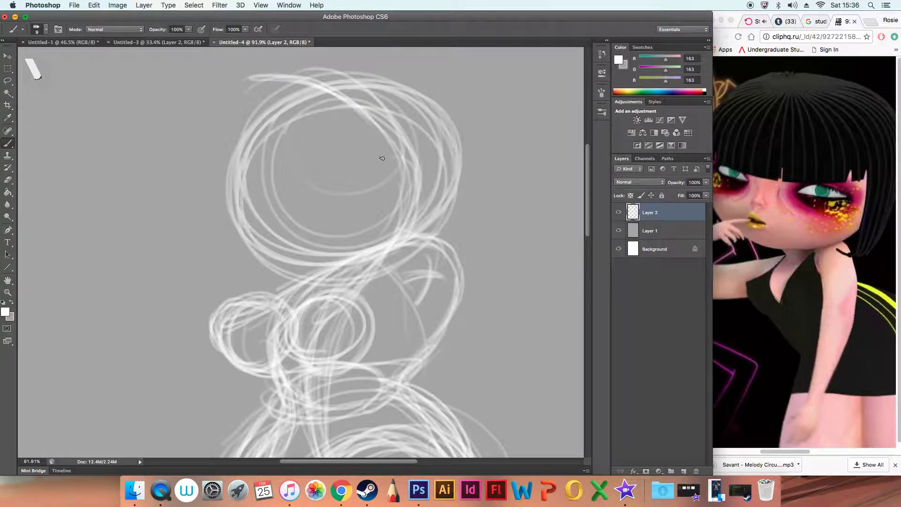
drag(284, 110, 304, 257)
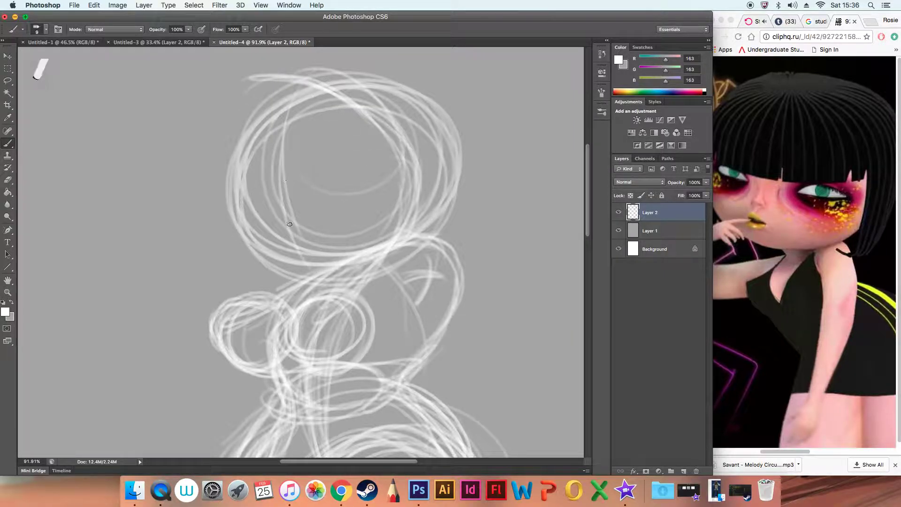
mouse_move(281, 121)
mouse_down()
mouse_move(303, 260)
mouse_move(279, 225)
mouse_move(305, 263)
mouse_up()
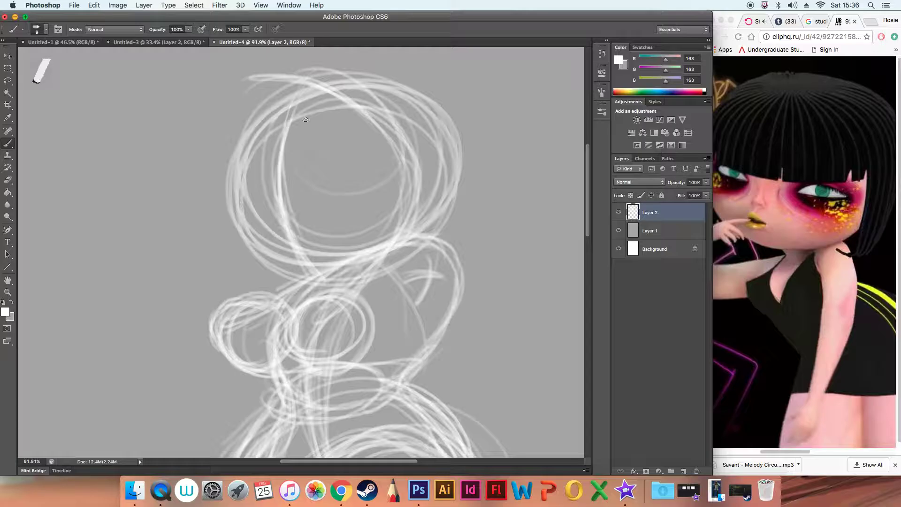
mouse_move(234, 205)
mouse_down()
mouse_move(277, 206)
mouse_move(331, 190)
mouse_move(373, 150)
mouse_move(277, 215)
mouse_move(303, 229)
mouse_up()
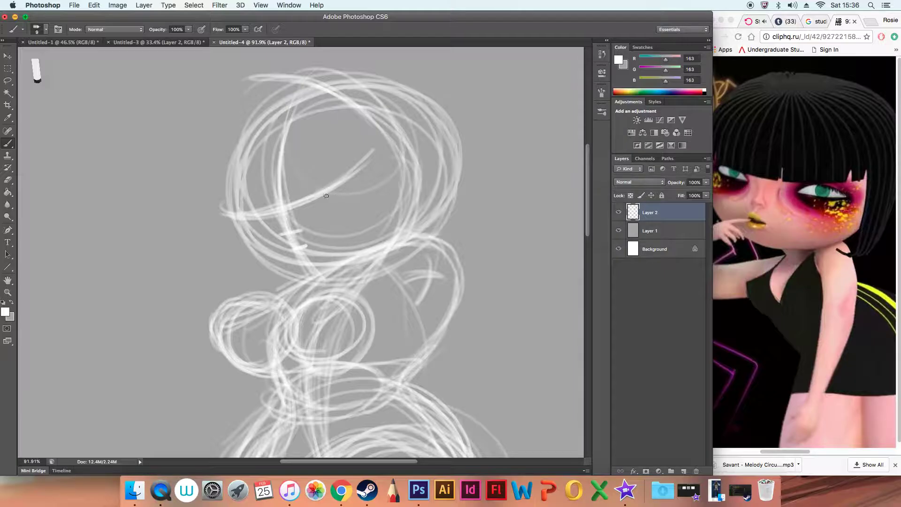
Arc strokes over the head's top and sides, sweeping one into a brim-like curve.
drag(307, 88, 197, 147)
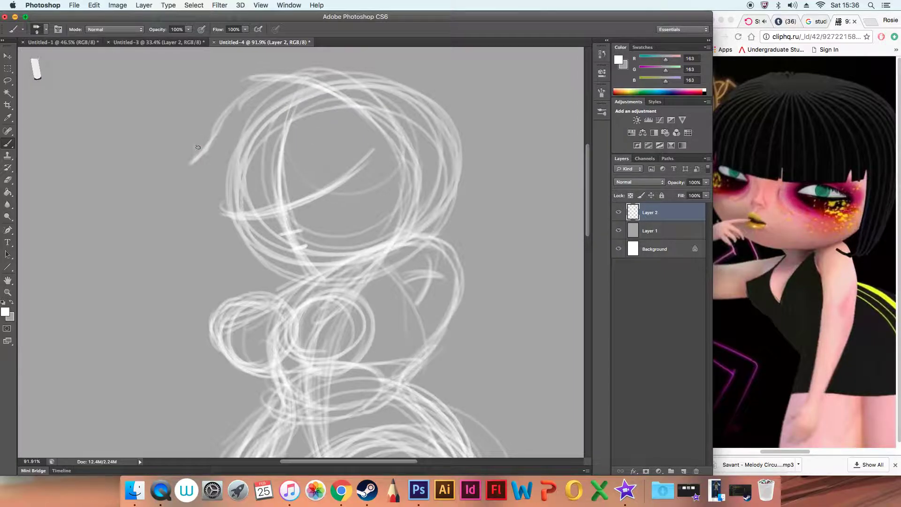
drag(192, 162, 363, 151)
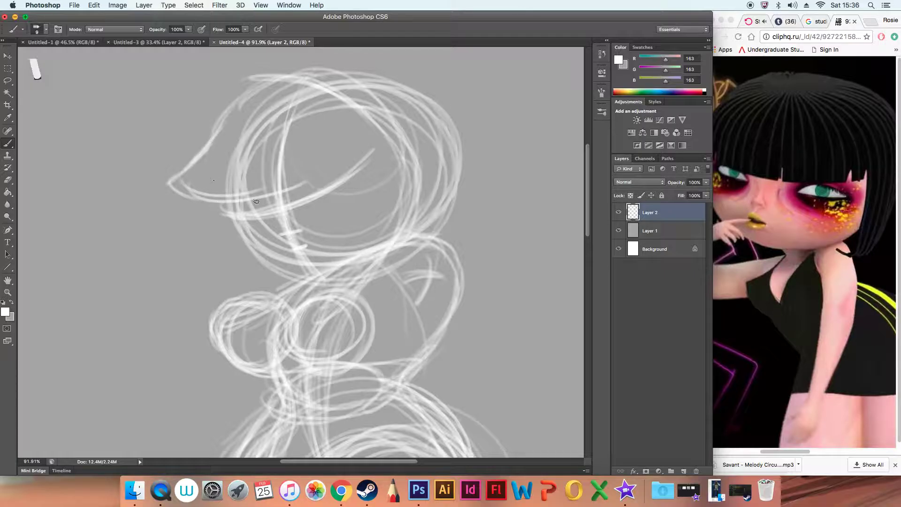
drag(262, 195, 367, 142)
mouse_move(303, 181)
mouse_down()
mouse_move(367, 141)
mouse_move(357, 94)
mouse_up()
drag(347, 161, 358, 253)
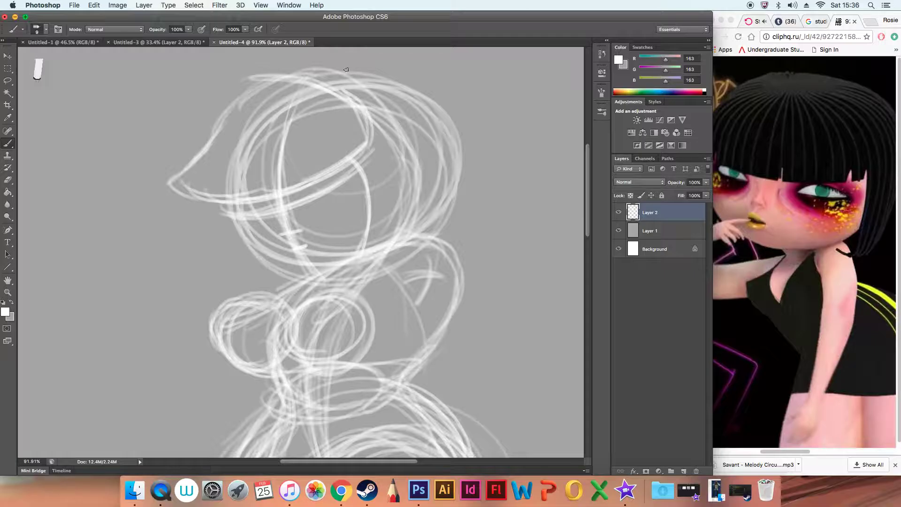
mouse_move(296, 68)
mouse_down()
mouse_move(469, 135)
mouse_move(448, 245)
mouse_up()
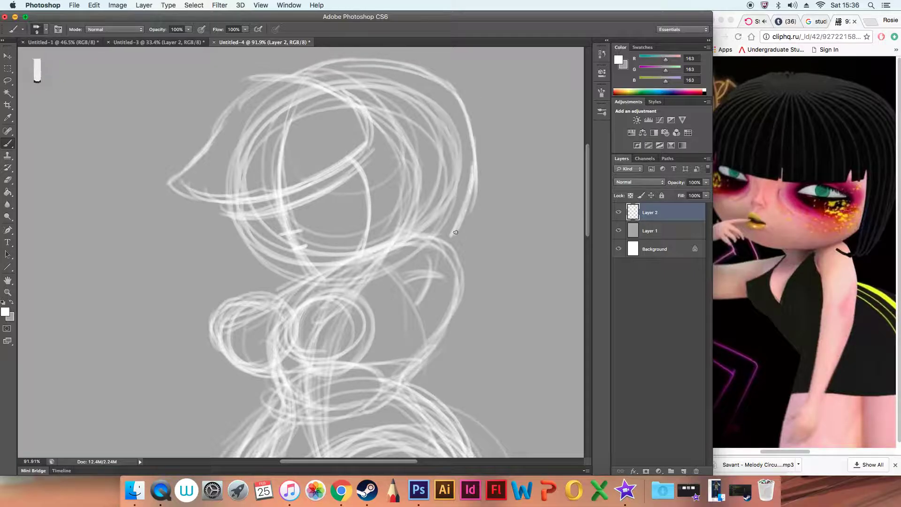
Sketch the face's left edge, an arc around the eye, and jaw and cheek lines.
drag(212, 203, 229, 198)
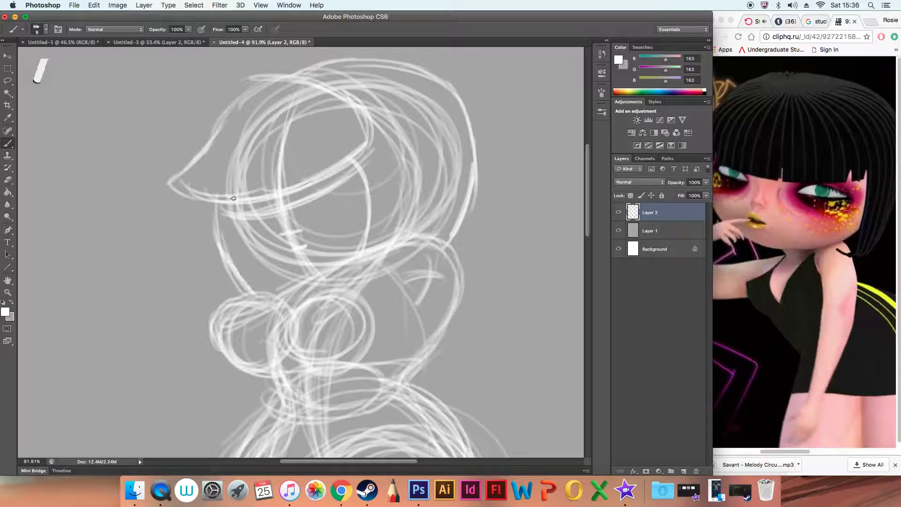
drag(302, 179, 354, 162)
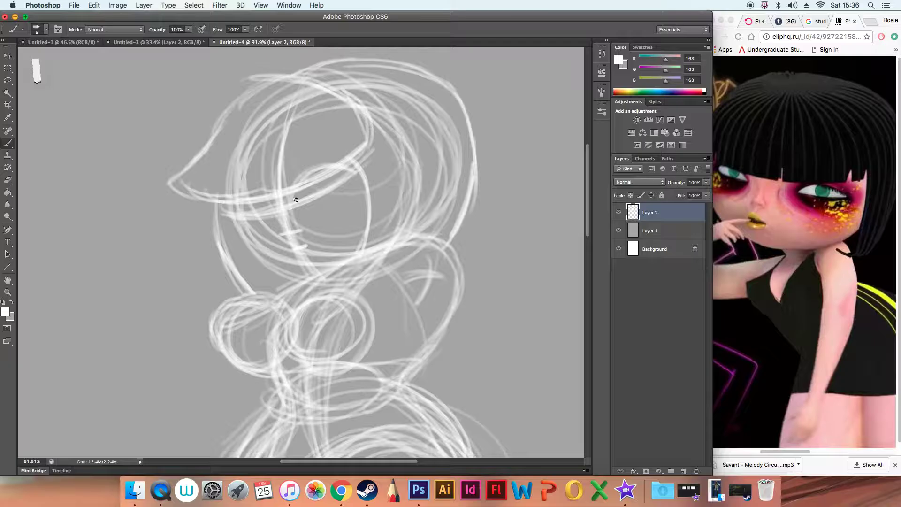
mouse_move(308, 216)
mouse_down()
mouse_move(292, 205)
mouse_move(359, 176)
mouse_up()
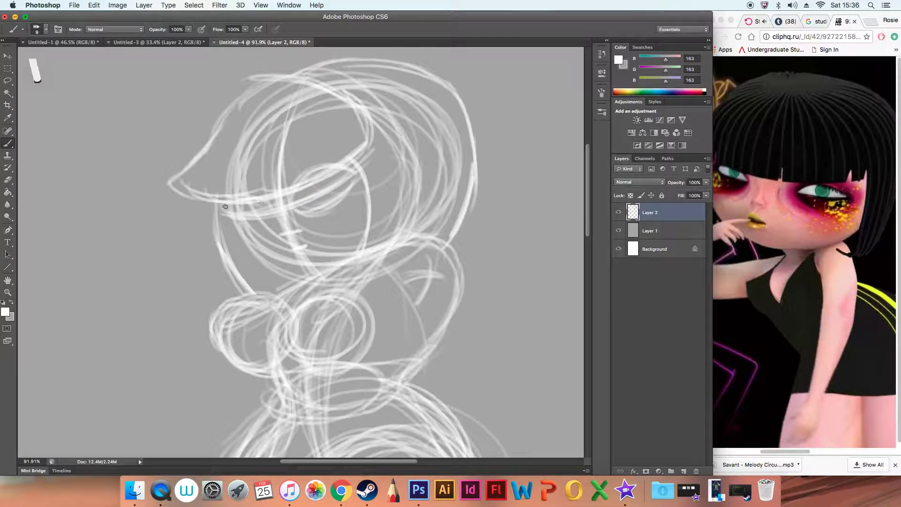
mouse_move(223, 207)
mouse_down()
mouse_move(262, 225)
mouse_move(297, 228)
mouse_move(274, 231)
mouse_move(302, 228)
mouse_move(301, 235)
mouse_move(271, 217)
mouse_up()
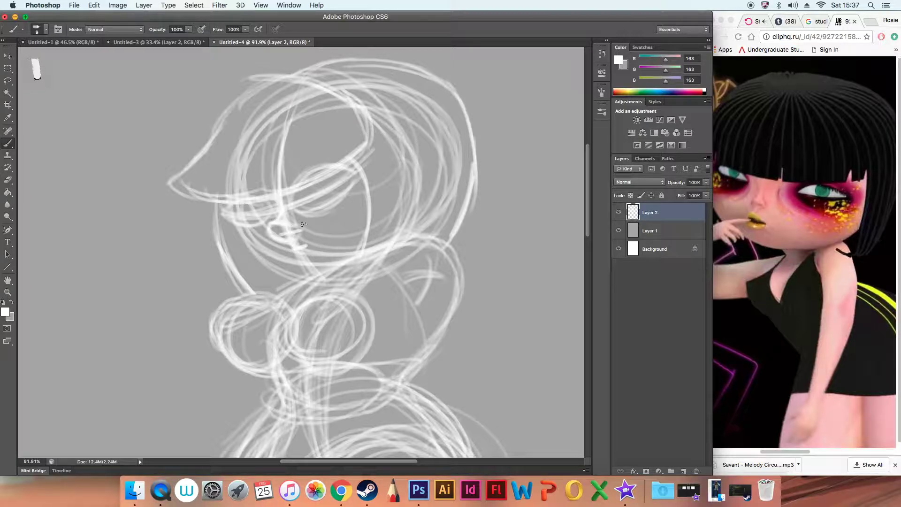
drag(294, 252, 294, 252)
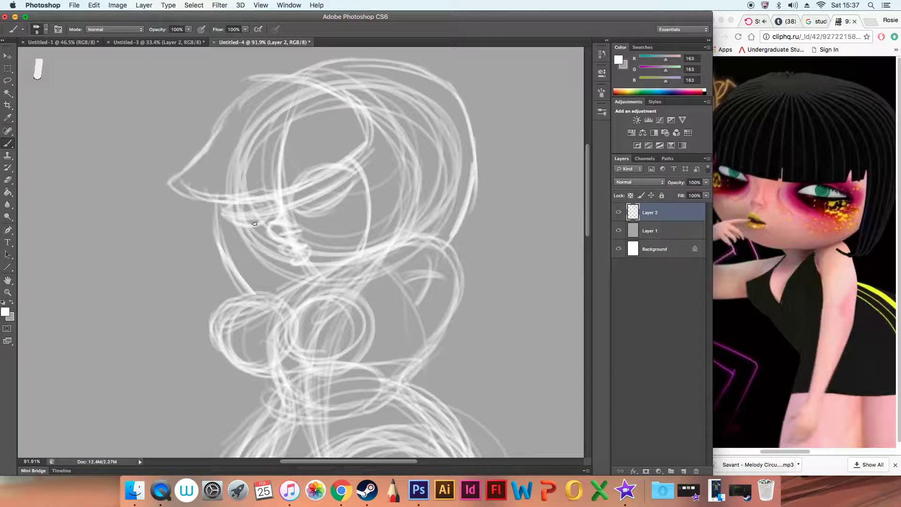
mouse_move(246, 238)
mouse_down()
mouse_move(256, 251)
mouse_move(322, 275)
mouse_move(361, 246)
mouse_up()
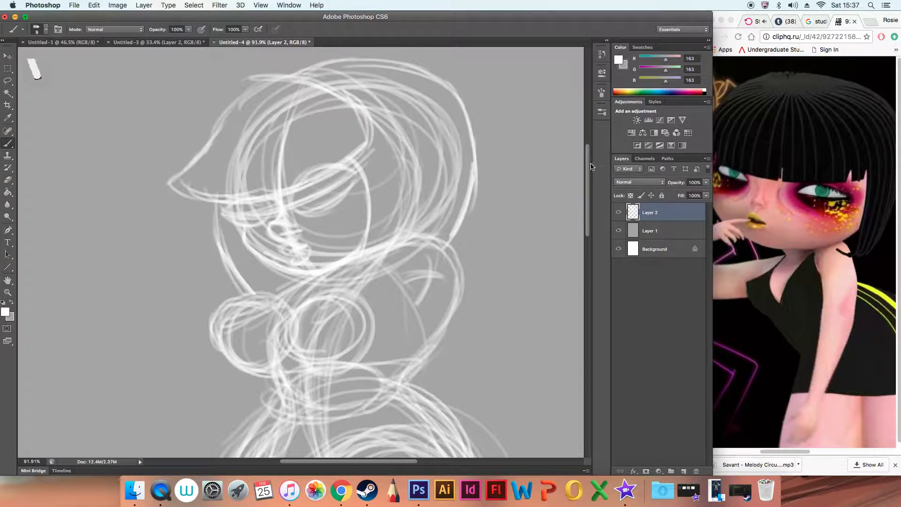
Sketch diagonal lines down the figure's right side and curved body-outline strokes.
scroll(590, 169, down, 3)
scroll(590, 176, down, 3)
scroll(591, 183, down, 3)
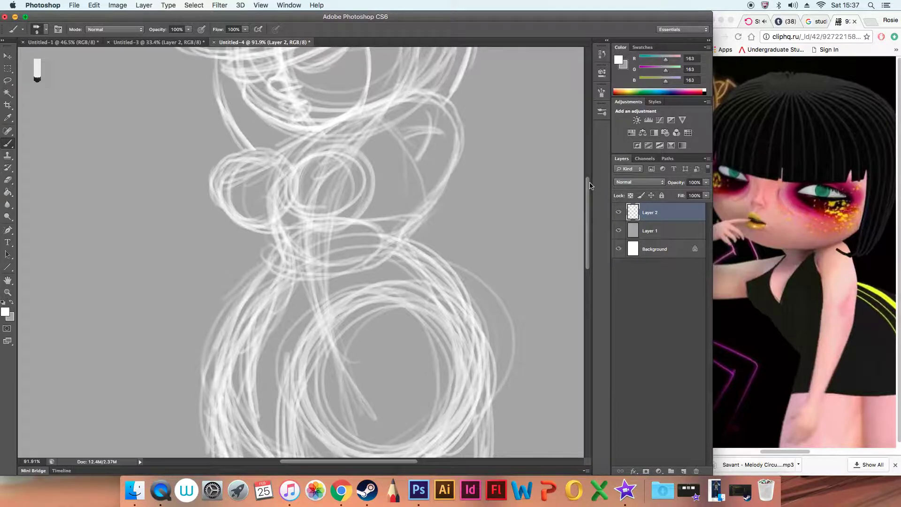
drag(421, 118, 472, 213)
mouse_move(436, 149)
mouse_down()
mouse_move(476, 223)
mouse_move(427, 357)
mouse_up()
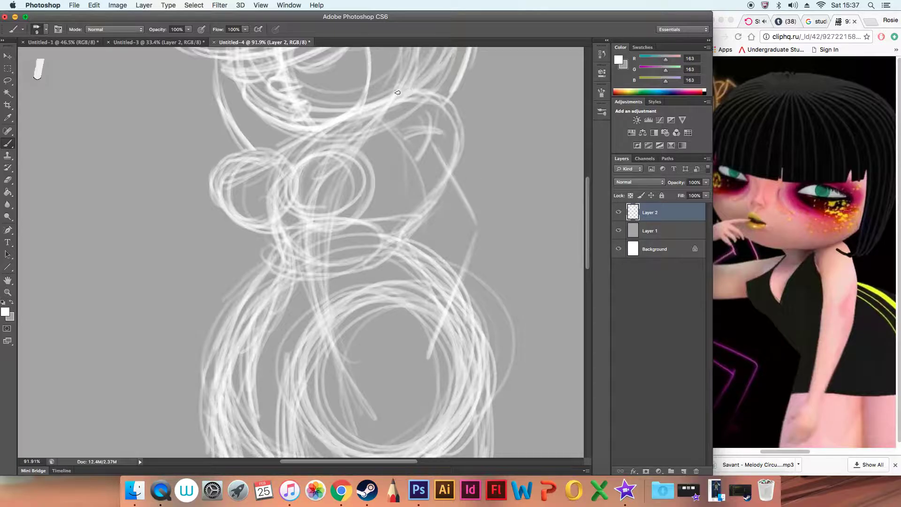
mouse_move(381, 117)
mouse_down()
mouse_move(375, 170)
mouse_move(403, 186)
mouse_move(389, 172)
mouse_move(457, 117)
mouse_move(480, 190)
mouse_up()
Draw the arm curving down to a hook and thicken its right edge.
drag(441, 105, 485, 197)
mouse_move(387, 166)
mouse_down()
mouse_move(393, 107)
mouse_move(409, 202)
mouse_move(448, 239)
mouse_up()
drag(382, 150, 463, 247)
mouse_move(421, 219)
mouse_down()
mouse_move(488, 256)
mouse_move(490, 196)
mouse_up()
drag(492, 228, 441, 110)
mouse_move(488, 199)
mouse_down()
mouse_move(469, 139)
mouse_move(495, 235)
mouse_up()
drag(443, 99, 481, 223)
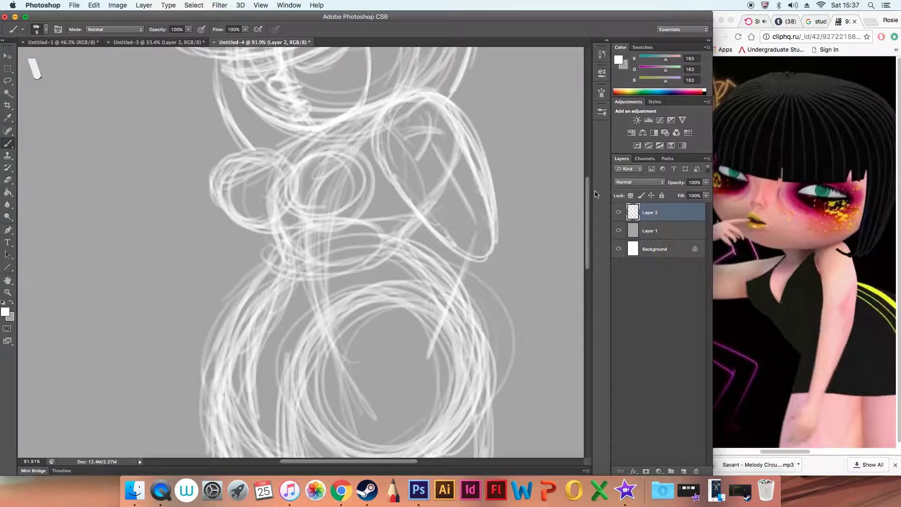
Add strokes across the top of the arm and long lines down the torso.
scroll(540, 164, down, 3)
scroll(488, 131, down, 2)
drag(459, 111, 425, 104)
mouse_move(469, 84)
mouse_down()
mouse_move(428, 115)
mouse_move(403, 197)
mouse_up()
drag(486, 78, 471, 190)
drag(498, 140, 437, 261)
drag(410, 131, 414, 225)
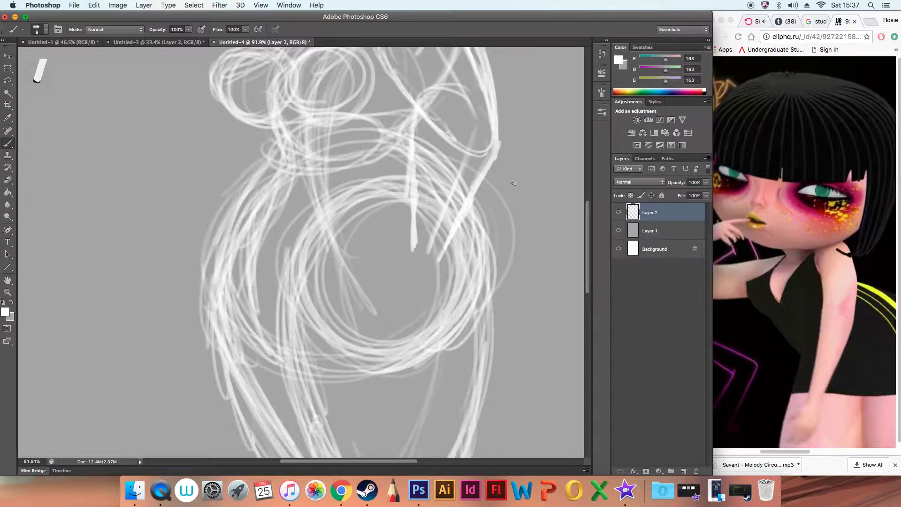
Extend the body line into the lower curve and draw a line down-left from it.
scroll(583, 218, down, 5)
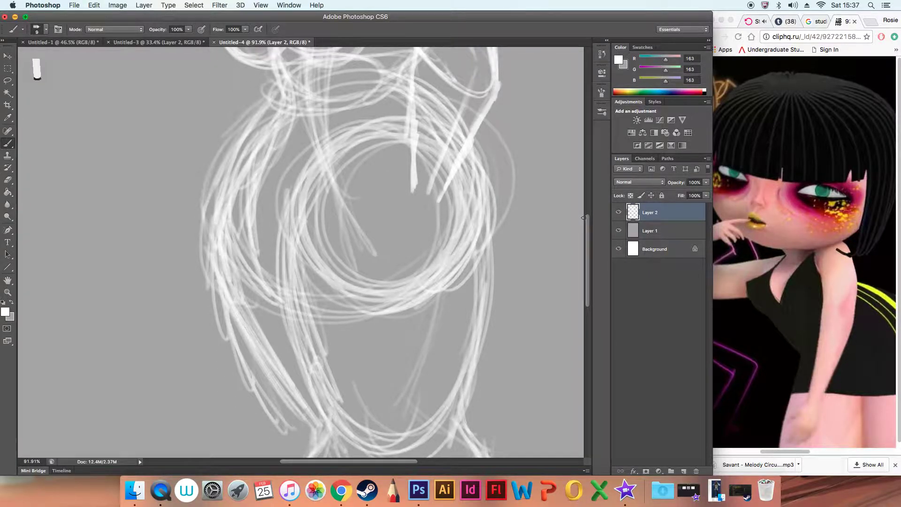
mouse_move(407, 193)
mouse_down()
mouse_move(398, 209)
mouse_move(440, 219)
mouse_move(401, 231)
mouse_up()
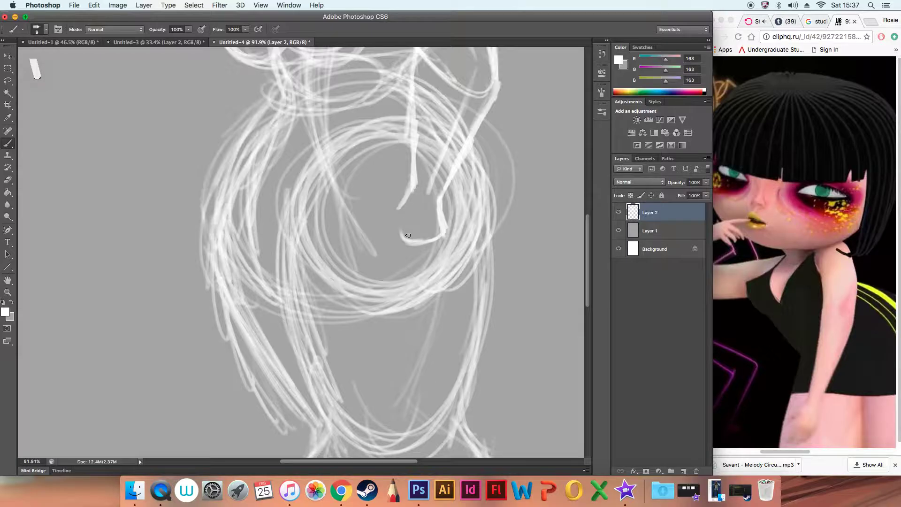
drag(406, 198, 406, 230)
drag(396, 217, 373, 255)
drag(397, 217, 349, 280)
drag(390, 221, 359, 268)
drag(448, 227, 490, 266)
drag(587, 223, 586, 168)
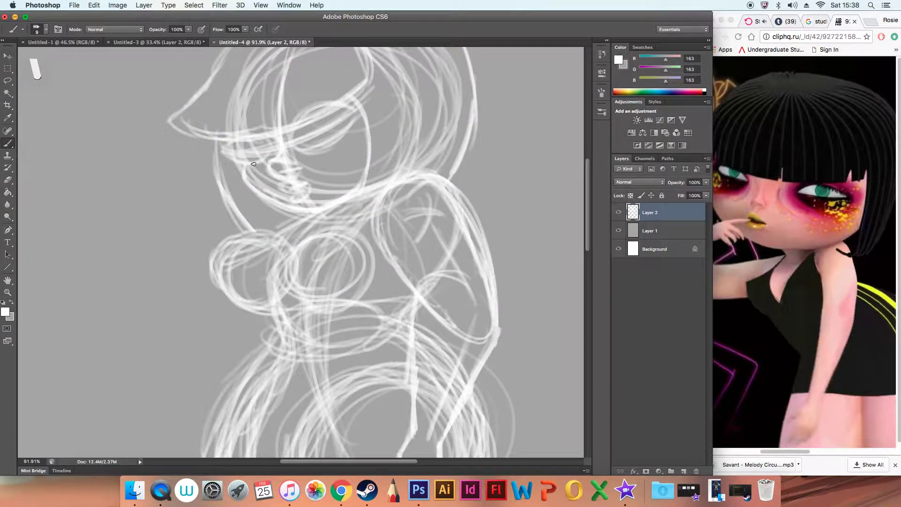
Sketch the figure's left edge line running down beside the face.
mouse_move(268, 195)
mouse_down()
mouse_move(201, 229)
mouse_move(249, 229)
mouse_move(205, 234)
mouse_move(253, 352)
mouse_up()
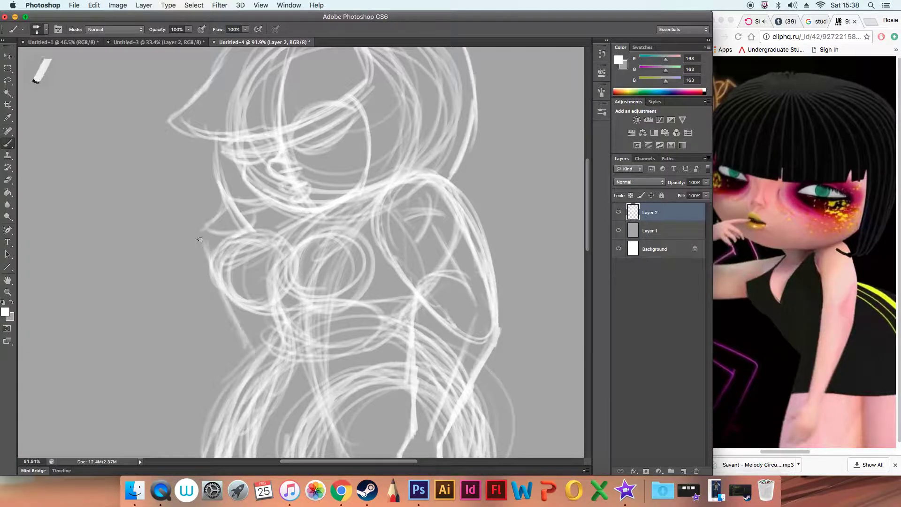
drag(199, 237, 255, 349)
drag(231, 301, 258, 344)
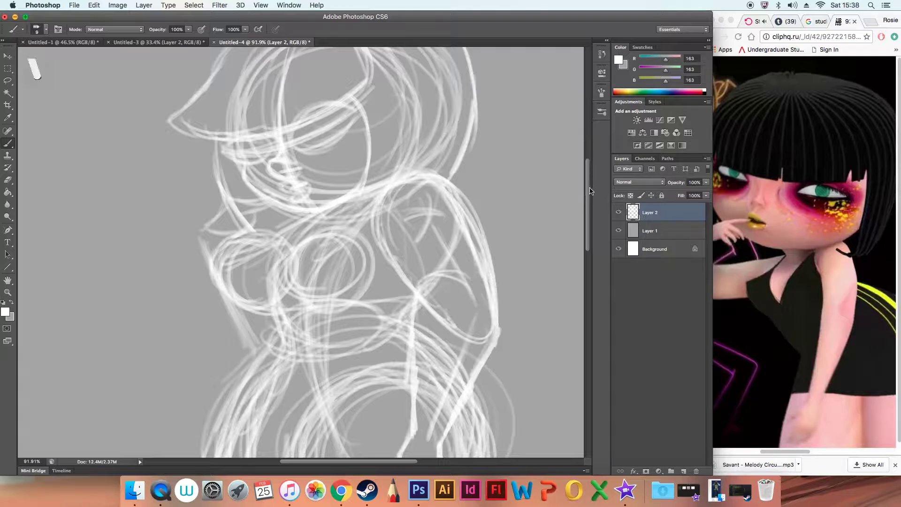
drag(588, 190, 573, 286)
With the Eraser at size 150, remove the converging strokes below the bottom oval, then view the whole sketch.
scroll(573, 281, up, 2)
scroll(568, 286, down, 2)
scroll(554, 281, down, 1)
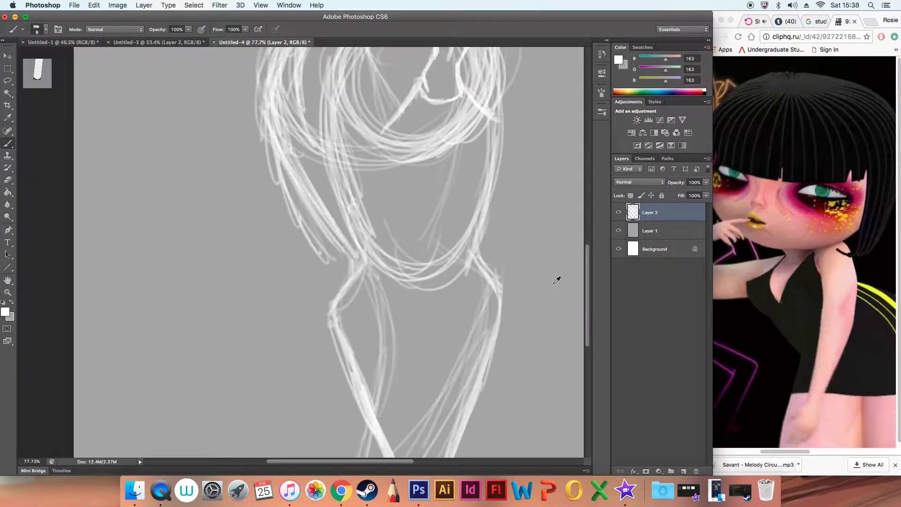
key(e)
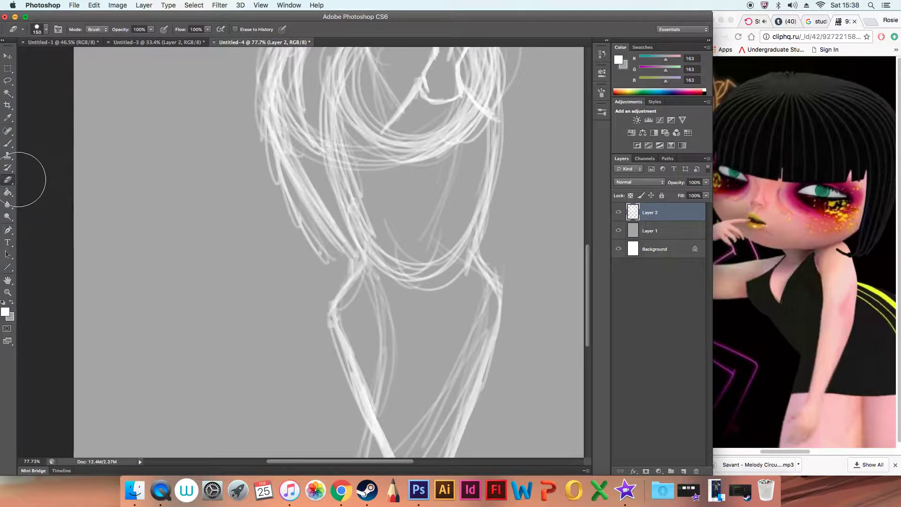
mouse_move(229, 287)
mouse_down()
mouse_move(547, 337)
mouse_move(450, 315)
mouse_move(412, 392)
mouse_move(482, 443)
mouse_move(352, 346)
mouse_move(311, 291)
mouse_move(447, 316)
mouse_up()
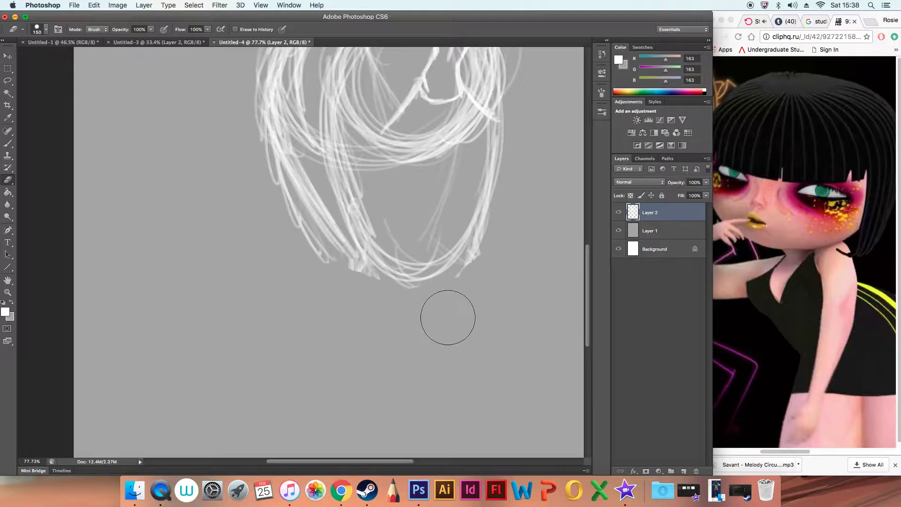
scroll(510, 200, up, 5)
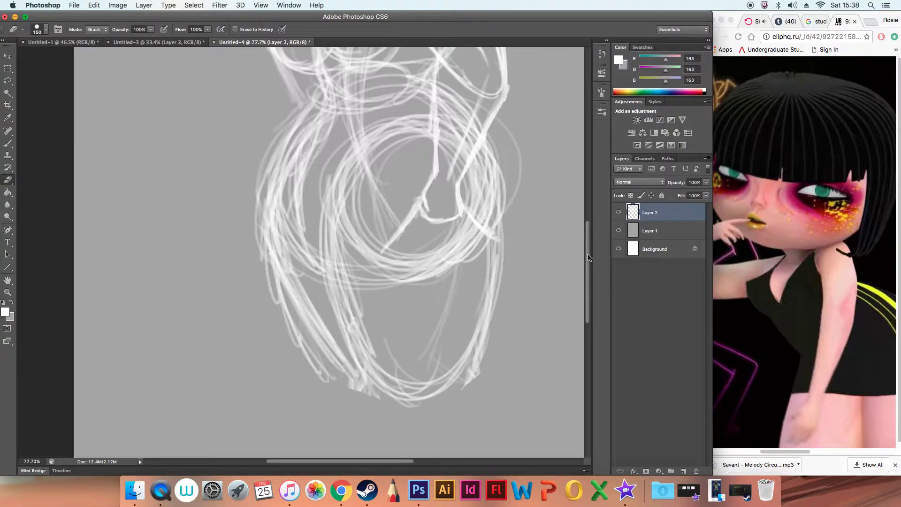
scroll(511, 201, up, 2)
scroll(539, 227, down, 3)
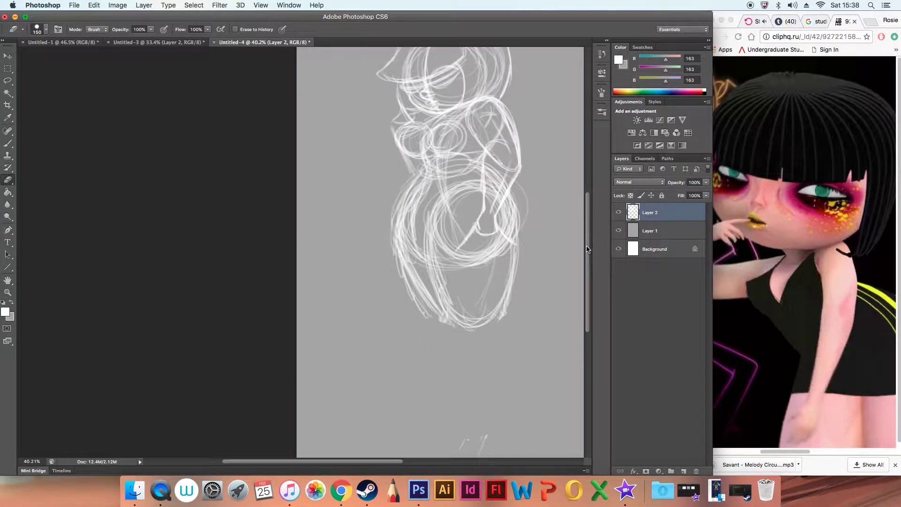
scroll(585, 239, down, 3)
scroll(469, 281, up, 5)
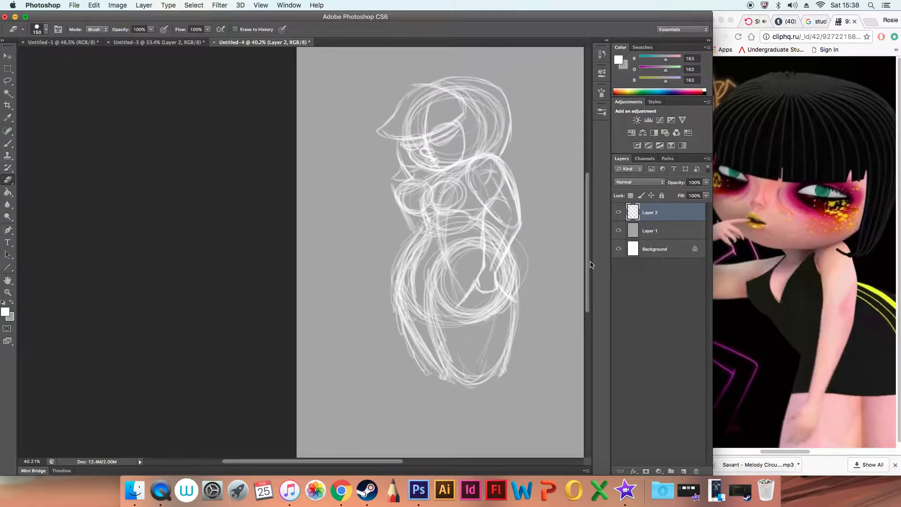
scroll(375, 262, right, 2)
scroll(281, 248, right, 2)
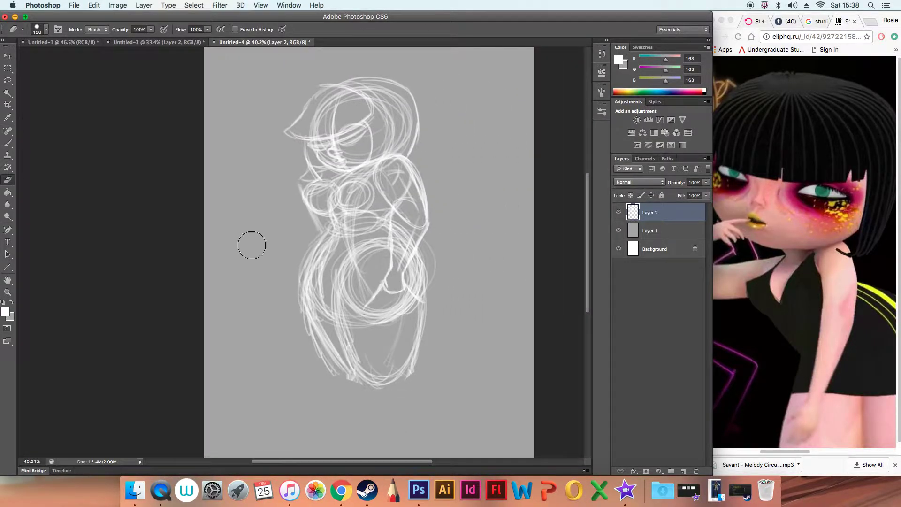
Shift the sketch up-left and scale it to about 148% with Free Transform.
click(7, 56)
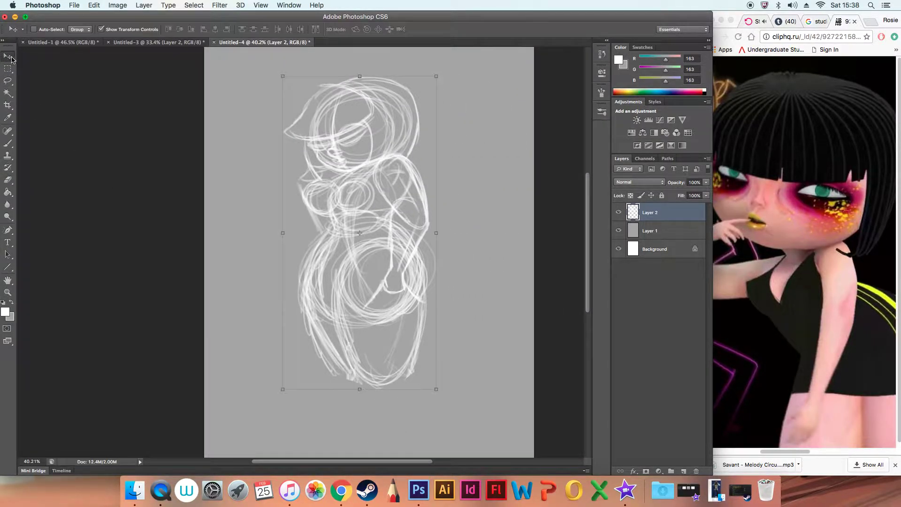
drag(329, 197, 283, 166)
key(ctrl+t)
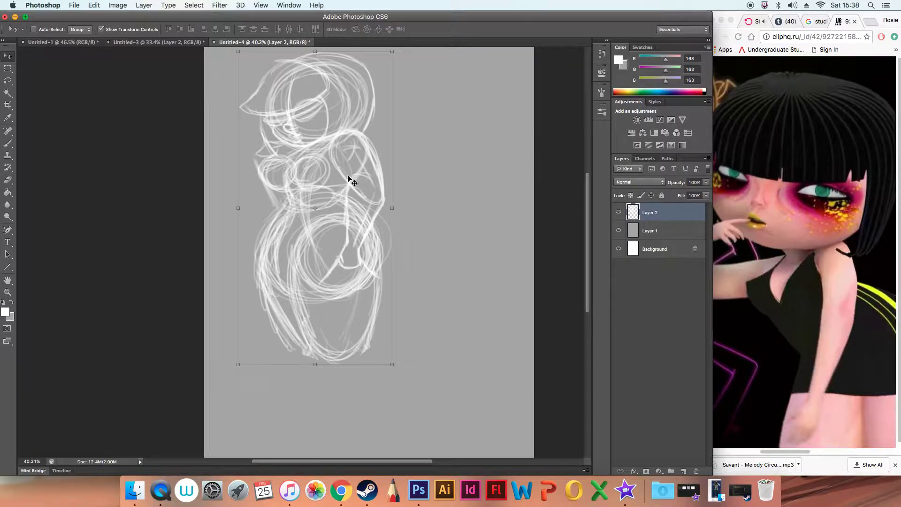
mouse_move(391, 364)
mouse_down()
mouse_move(436, 188)
mouse_move(498, 157)
mouse_up()
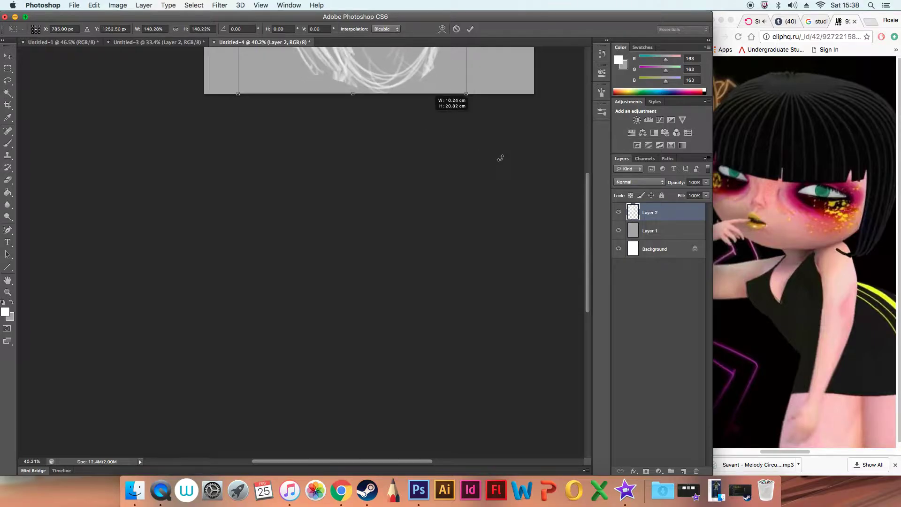
drag(588, 328, 587, 169)
drag(412, 243, 402, 189)
click(469, 29)
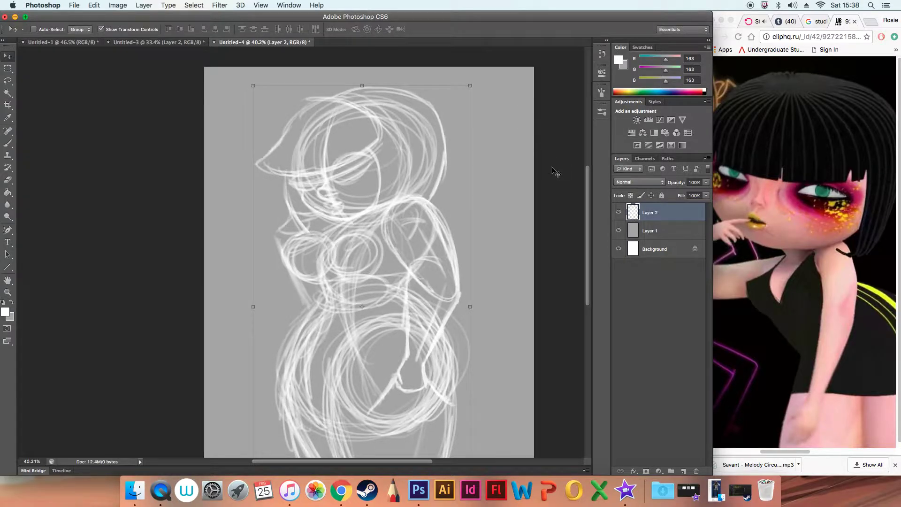
Lower Layer 2's opacity to 53%.
click(707, 184)
drag(707, 192, 686, 192)
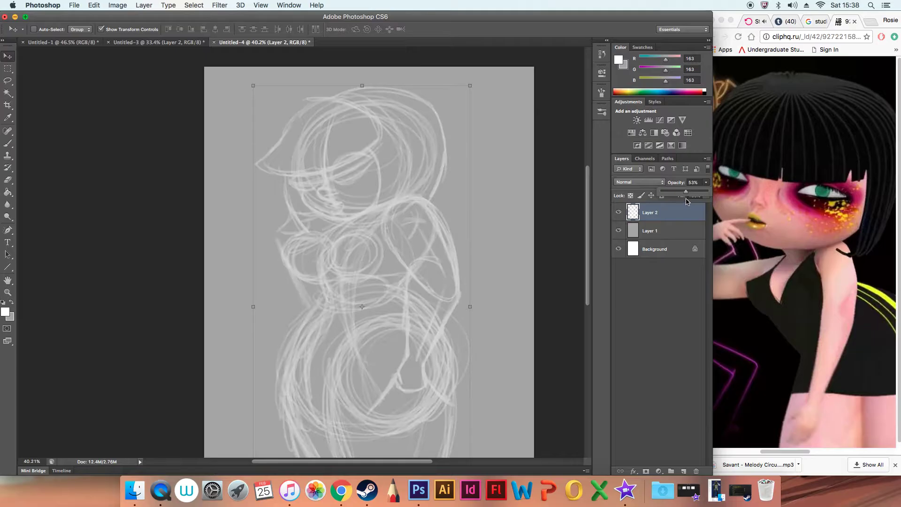
click(673, 350)
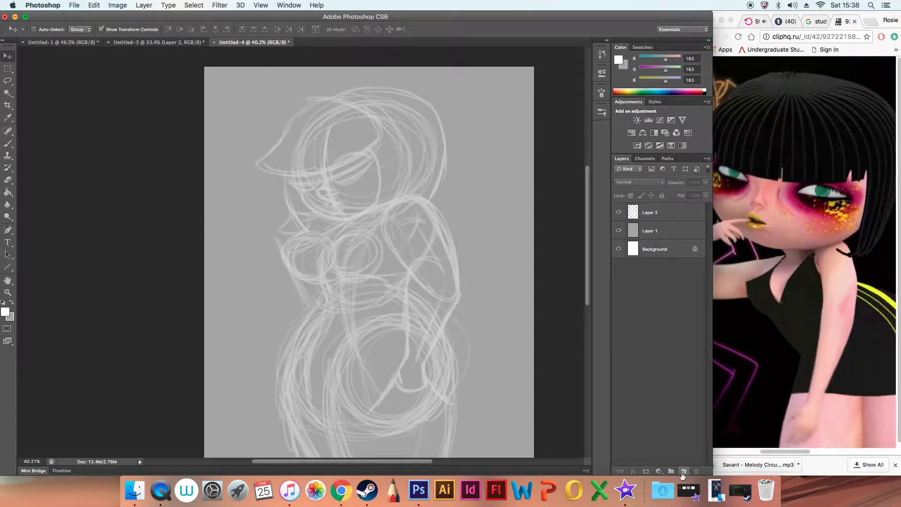
Add a new empty Layer 3 above the faded sketch.
click(682, 472)
scroll(505, 252, up, 2)
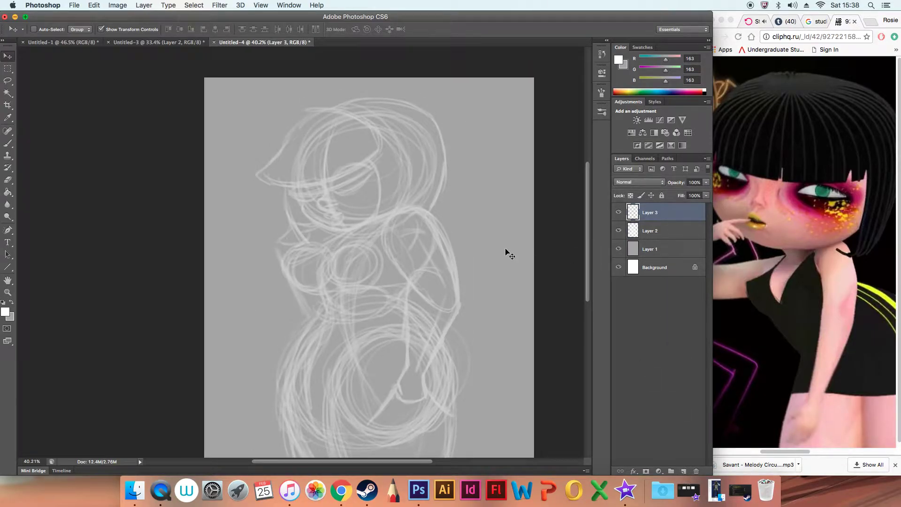
click(8, 143)
scroll(343, 234, up, 3)
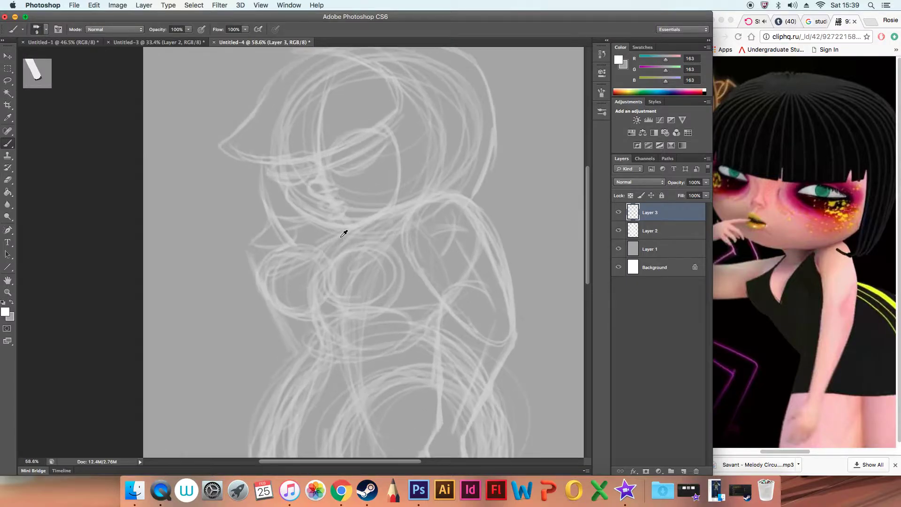
Zoom in on the face and trace a bold white upper eyelid line on Layer 3.
scroll(343, 235, up, 2)
scroll(343, 234, up, 1)
scroll(343, 234, up, 1)
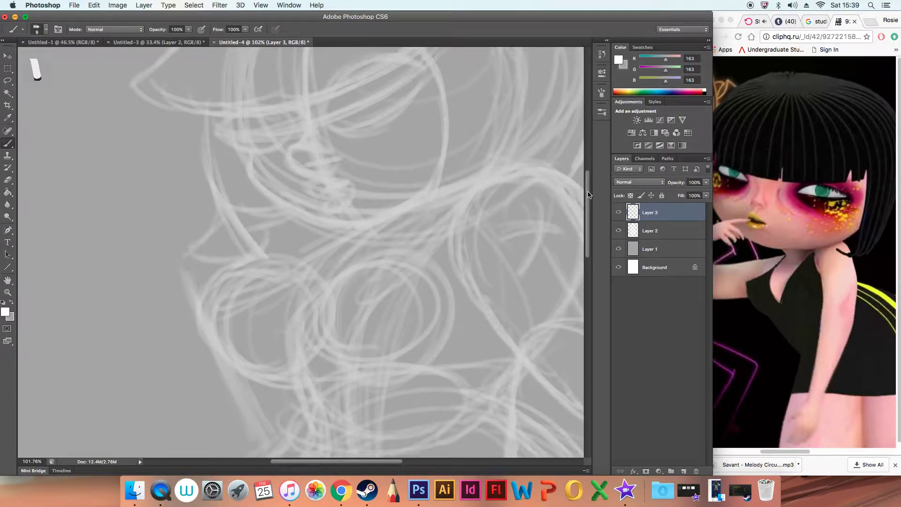
scroll(370, 225, up, 3)
scroll(340, 222, up, 1)
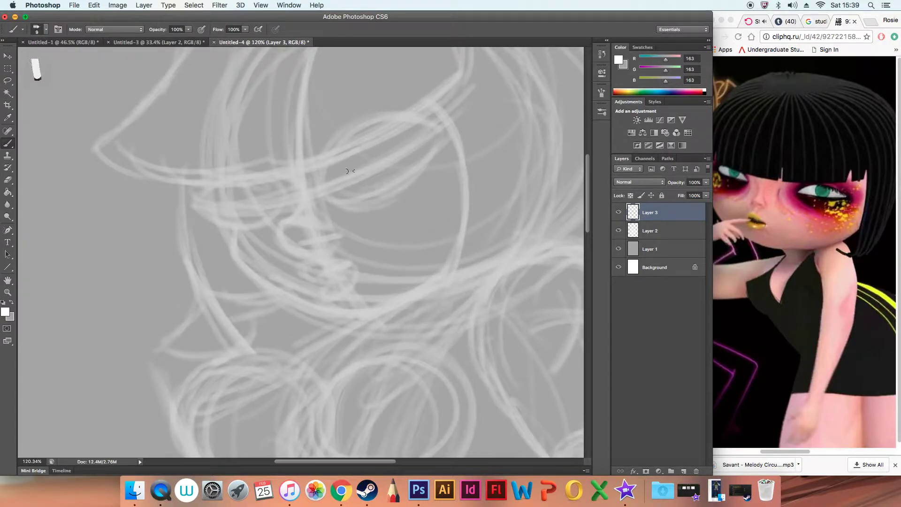
drag(323, 176, 342, 151)
drag(324, 186, 376, 134)
mouse_move(340, 166)
mouse_down()
mouse_move(432, 141)
mouse_move(389, 132)
mouse_move(355, 142)
mouse_up()
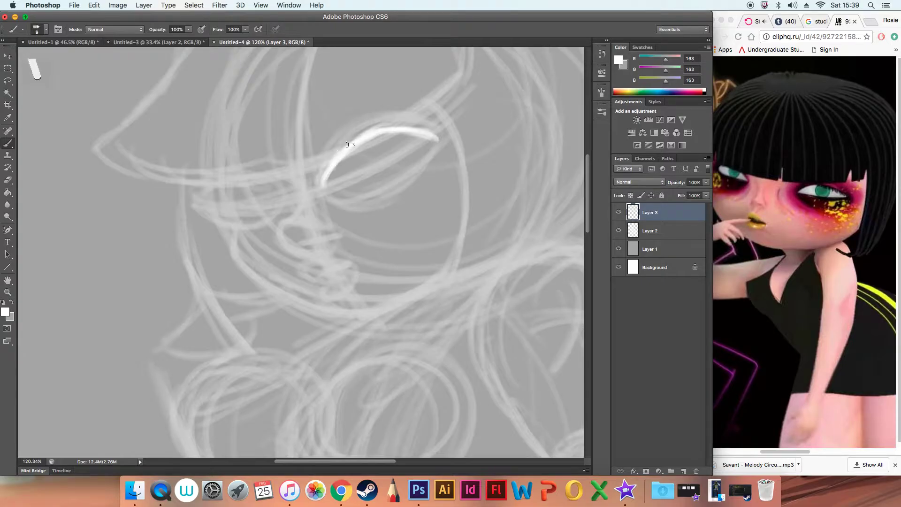
mouse_move(326, 173)
mouse_down()
mouse_move(378, 139)
mouse_move(432, 139)
mouse_move(428, 156)
mouse_move(362, 192)
mouse_move(396, 168)
mouse_up()
Add the lower eyelid, iris, outer eye corner, then the nose curve and lips.
mouse_move(350, 201)
mouse_down()
mouse_move(427, 162)
mouse_move(367, 187)
mouse_up()
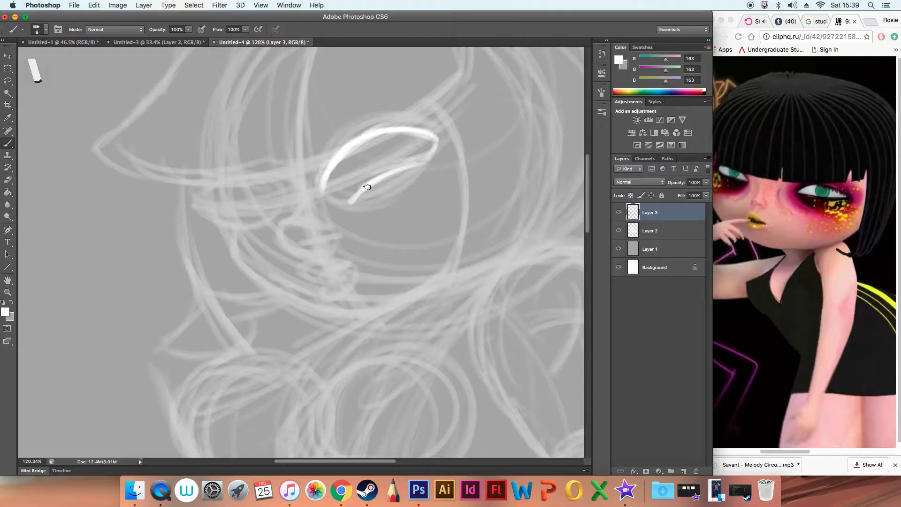
mouse_move(359, 146)
mouse_down()
mouse_move(371, 178)
mouse_move(406, 136)
mouse_move(400, 161)
mouse_move(370, 167)
mouse_up()
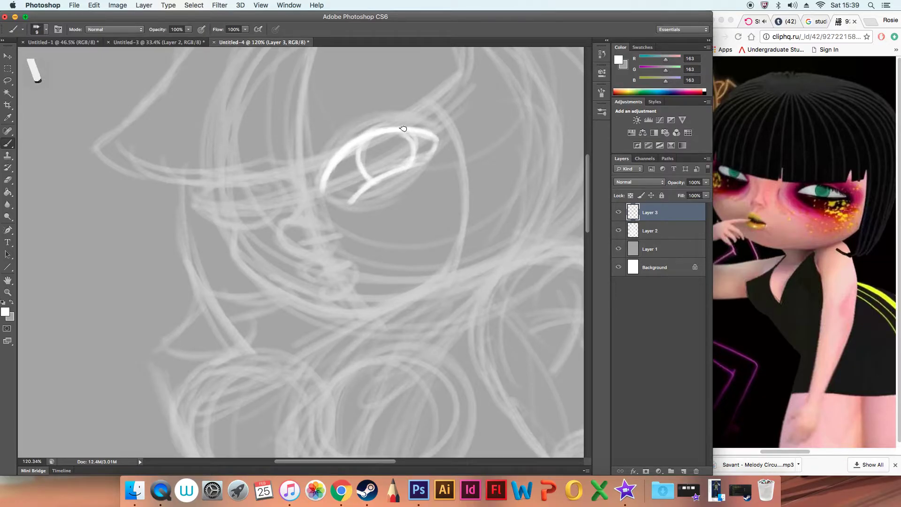
mouse_move(453, 120)
mouse_down()
mouse_move(425, 164)
mouse_move(387, 174)
mouse_up()
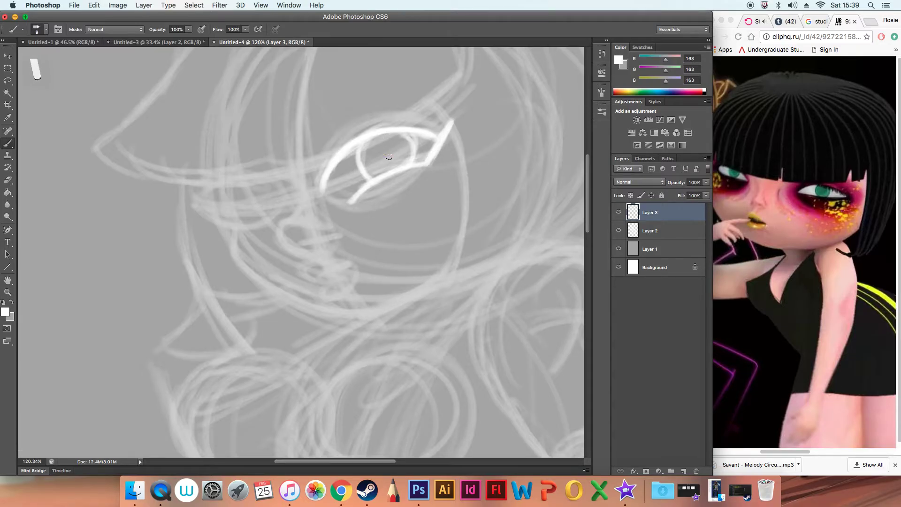
mouse_move(380, 133)
mouse_down()
mouse_move(381, 159)
mouse_move(416, 148)
mouse_move(387, 158)
mouse_move(362, 148)
mouse_up()
mouse_move(277, 177)
mouse_down()
mouse_move(303, 189)
mouse_move(287, 219)
mouse_move(319, 224)
mouse_move(286, 225)
mouse_move(280, 242)
mouse_move(294, 255)
mouse_move(329, 250)
mouse_move(327, 262)
mouse_move(305, 264)
mouse_move(309, 284)
mouse_move(351, 265)
mouse_move(361, 278)
mouse_move(328, 294)
mouse_move(334, 280)
mouse_up()
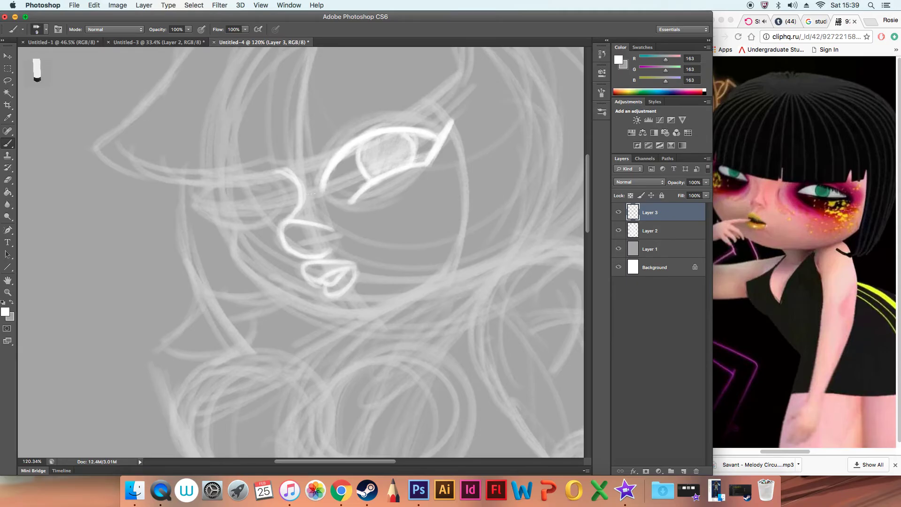
right_click(165, 481)
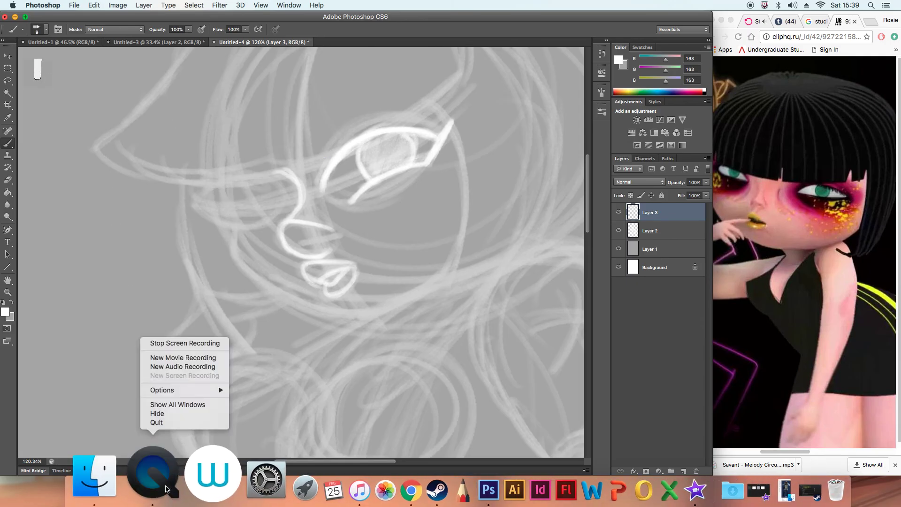